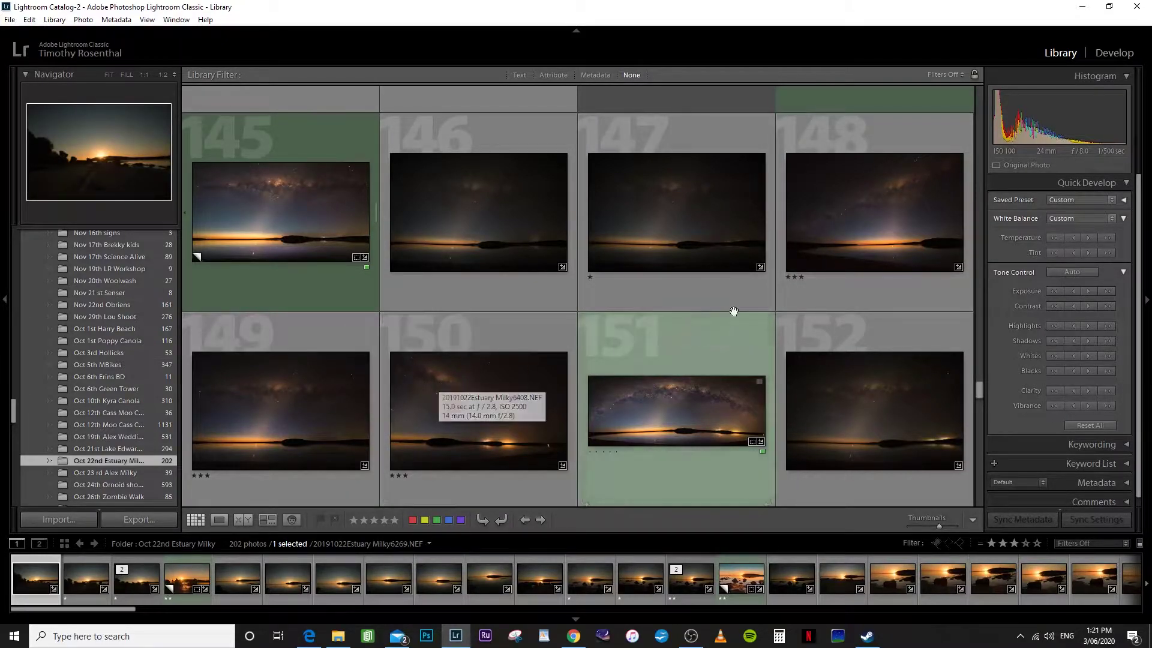
Review estuary photo 148 and the following night-sky shots enlarged, then return to the grid
click(855, 217)
double_click(855, 217)
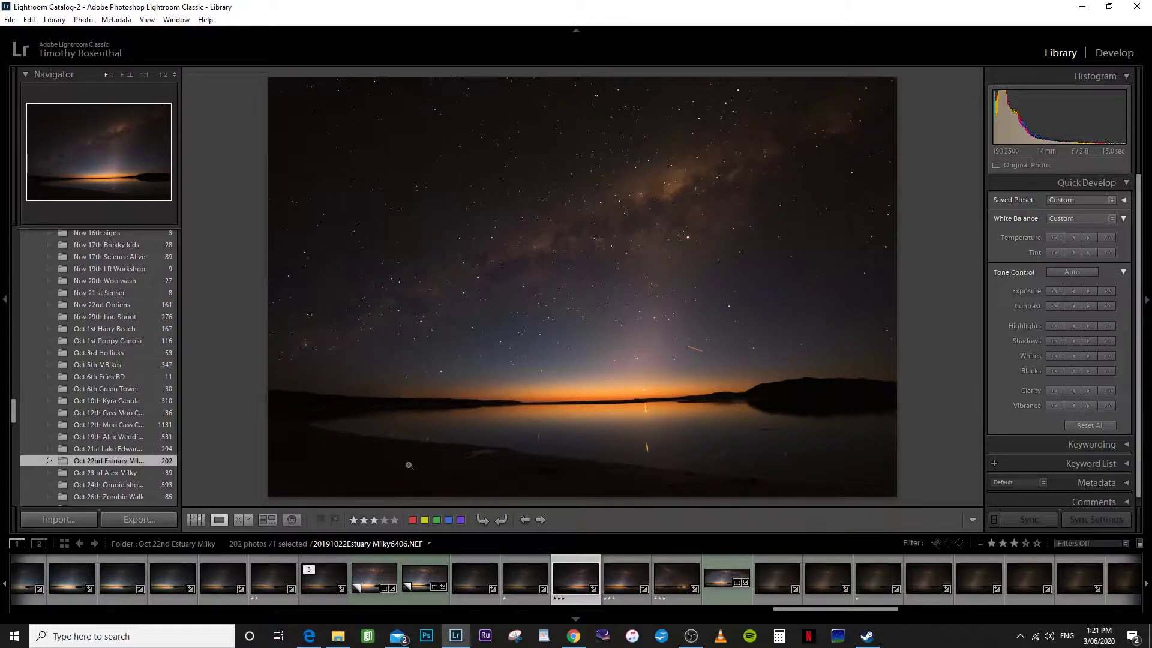
key(Left)
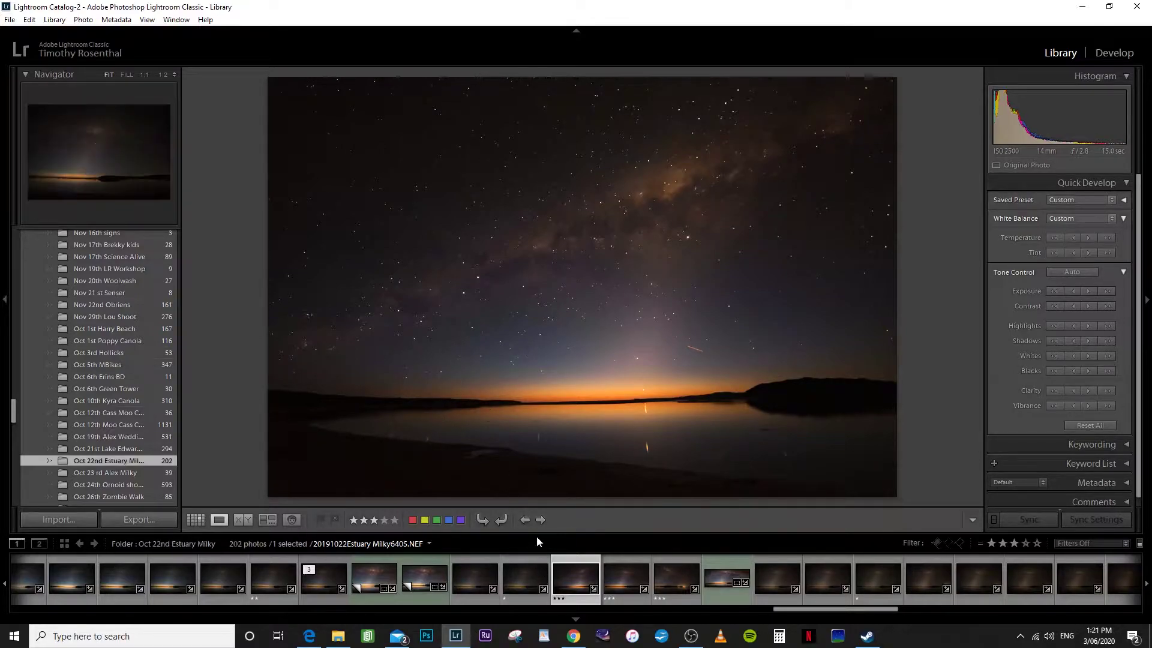
click(539, 521)
click(539, 520)
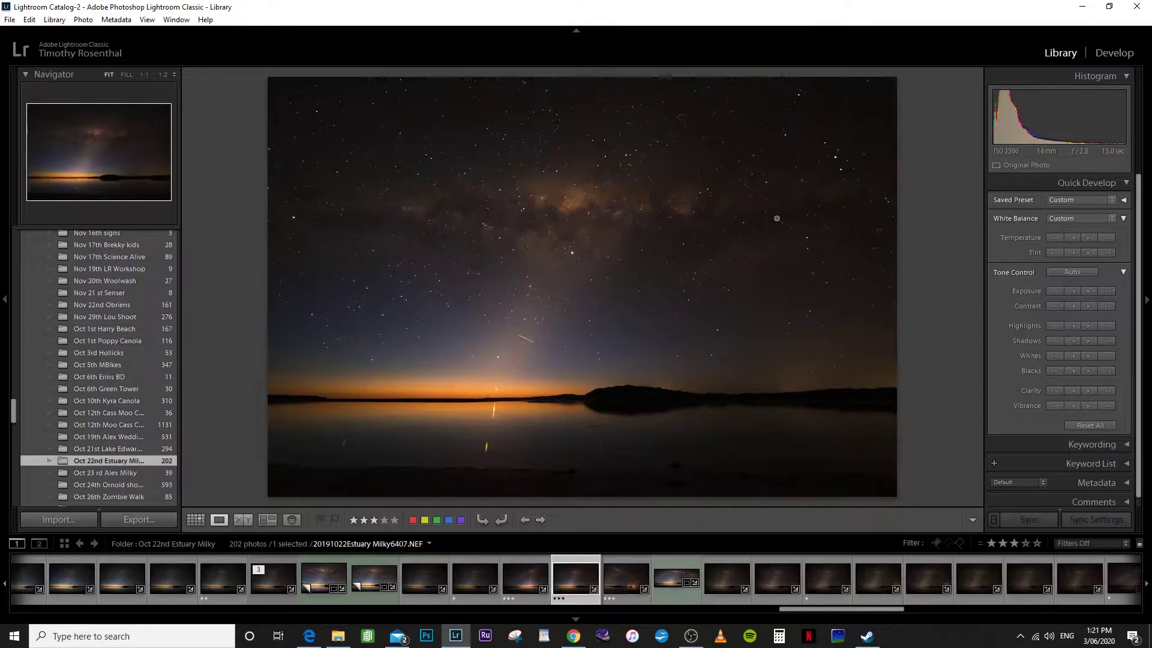
click(540, 520)
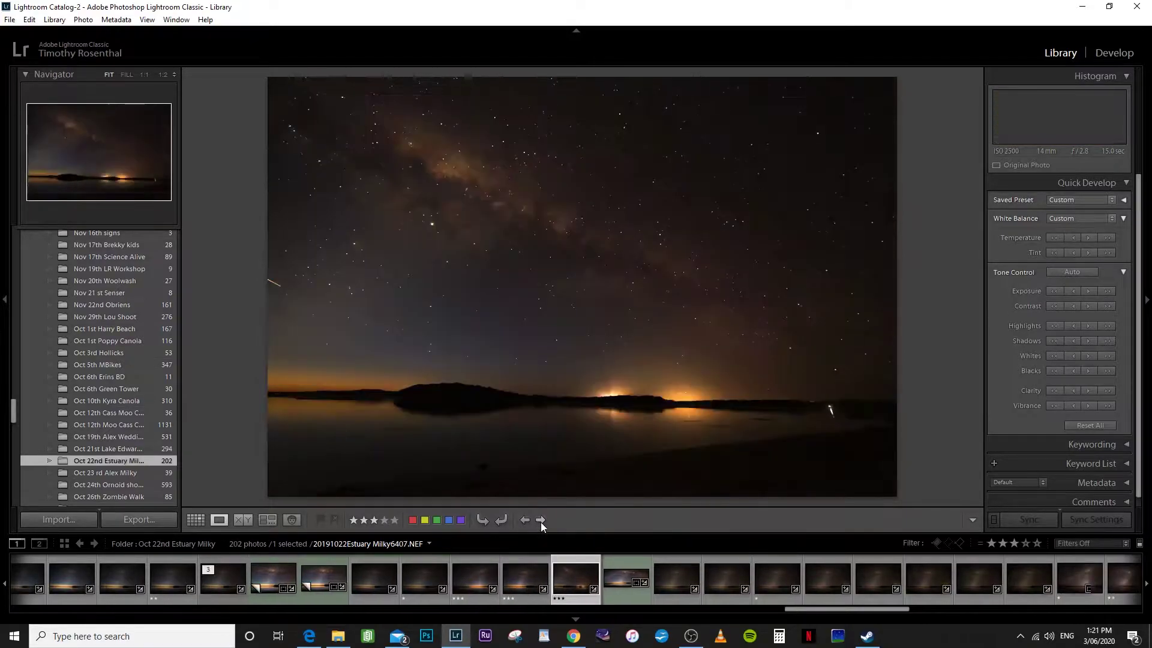
click(540, 520)
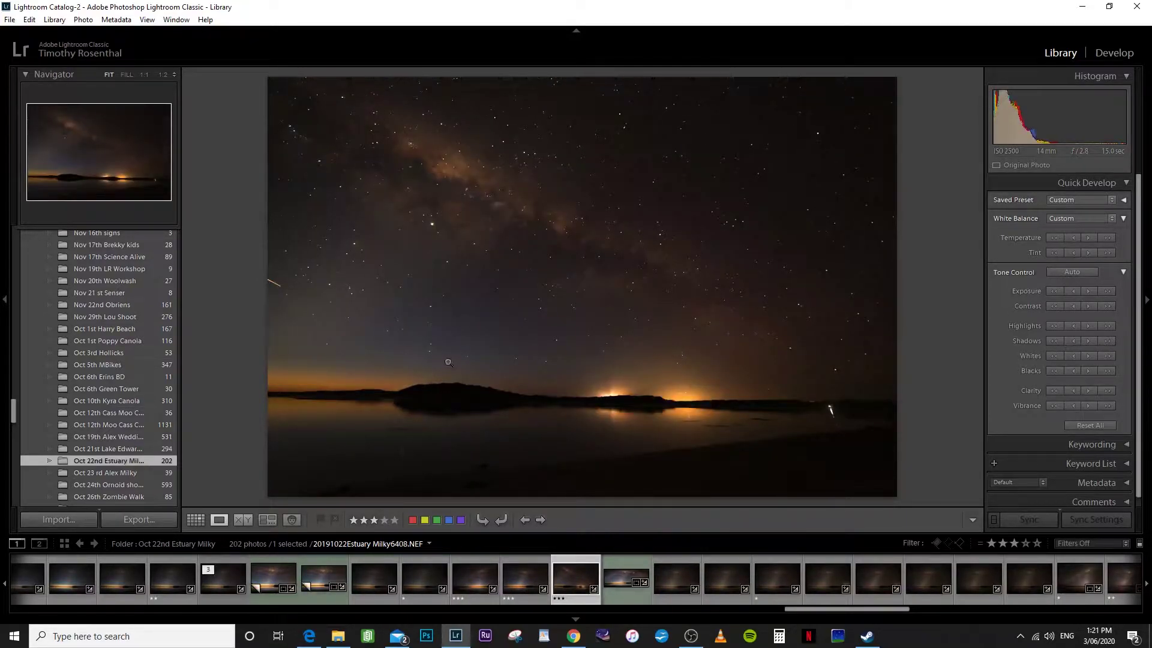
key(g)
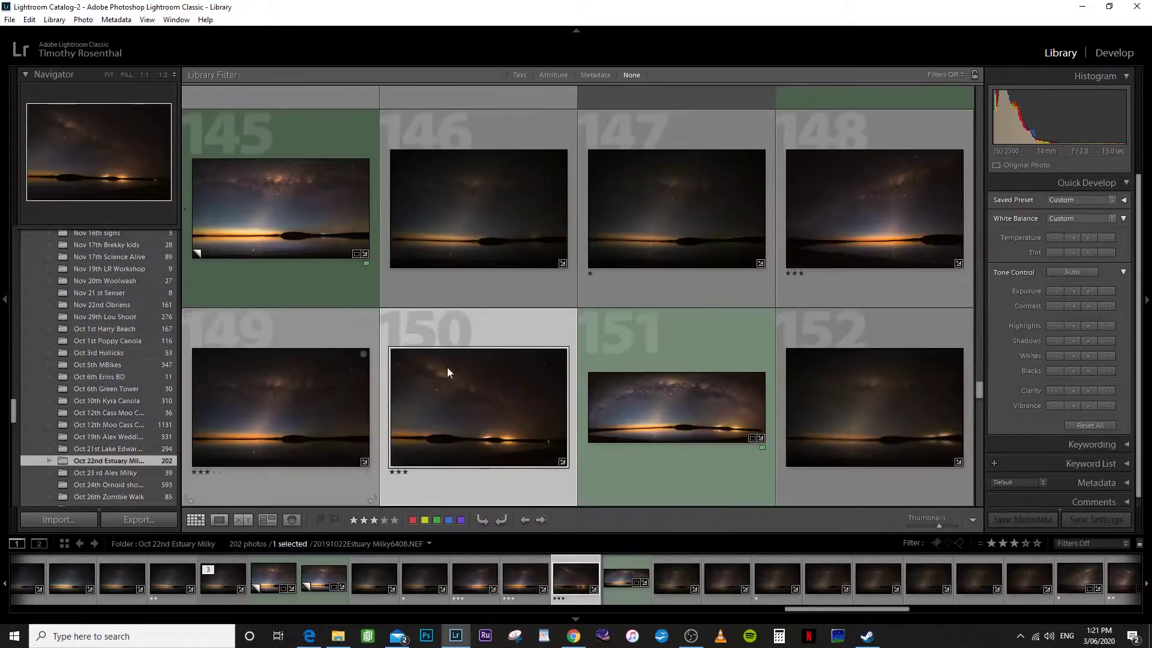
Merge photos 148–150 into a spherical panorama with Boundary Warp 41
click(834, 132)
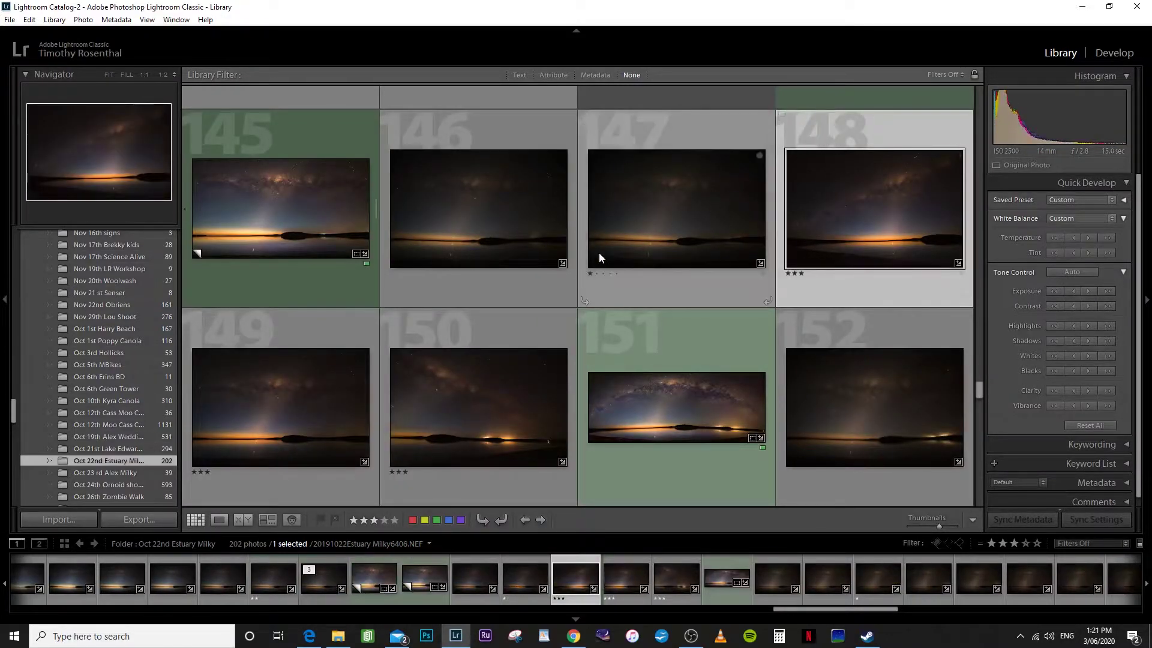
shift+click(456, 335)
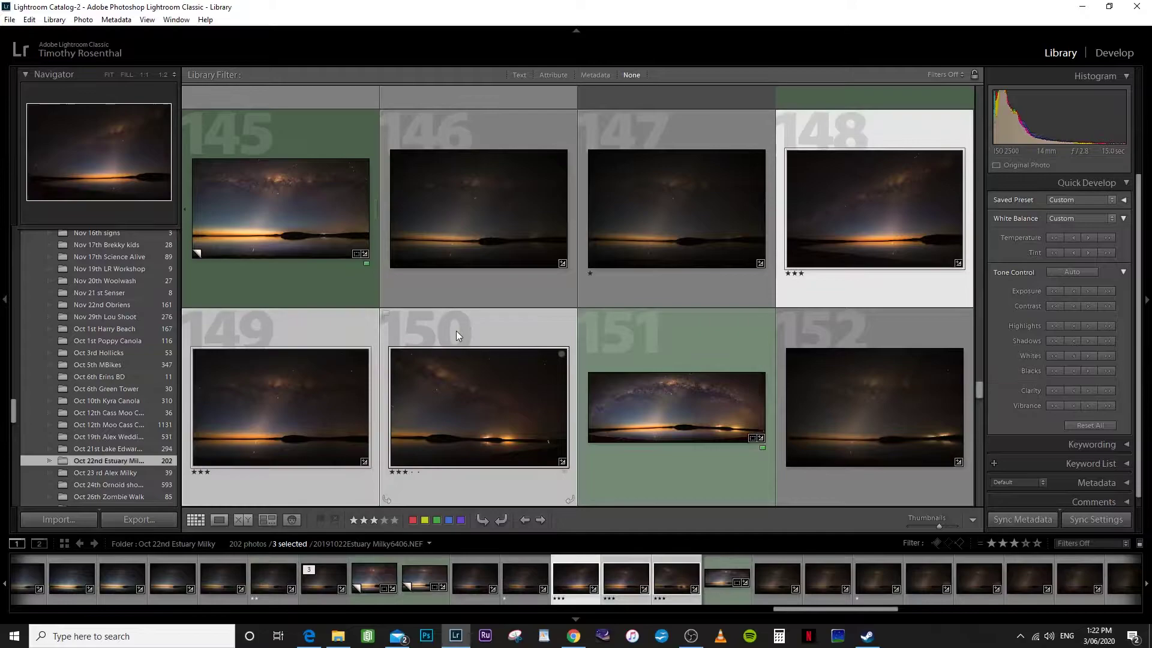
click(84, 20)
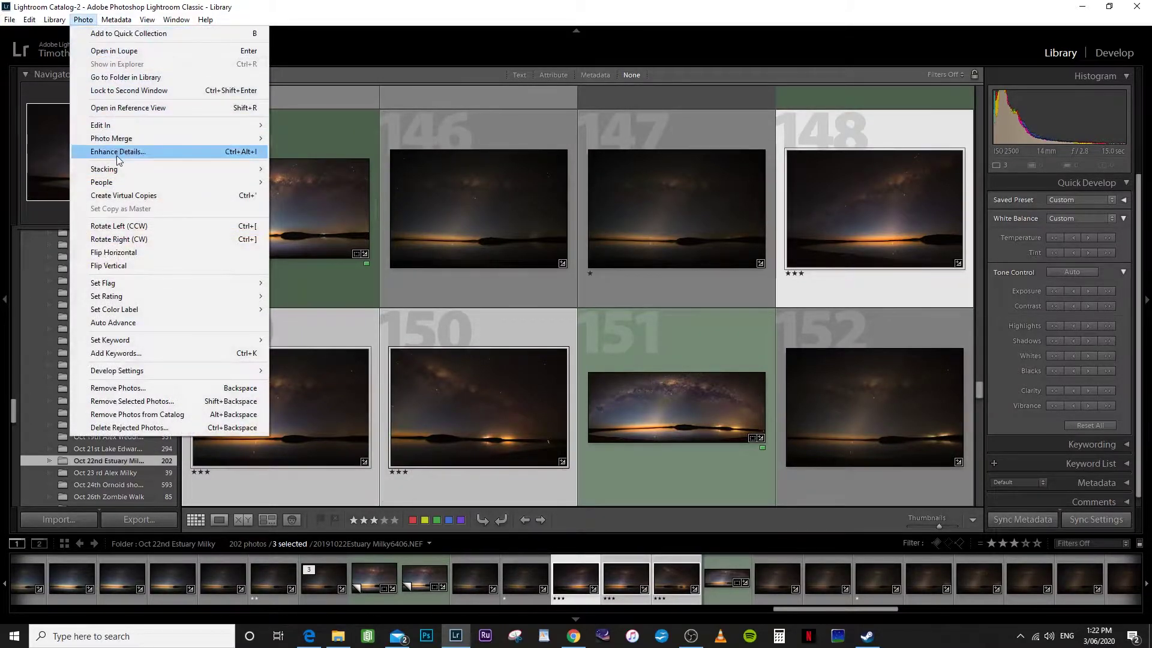
mouse_move(118, 139)
click(311, 153)
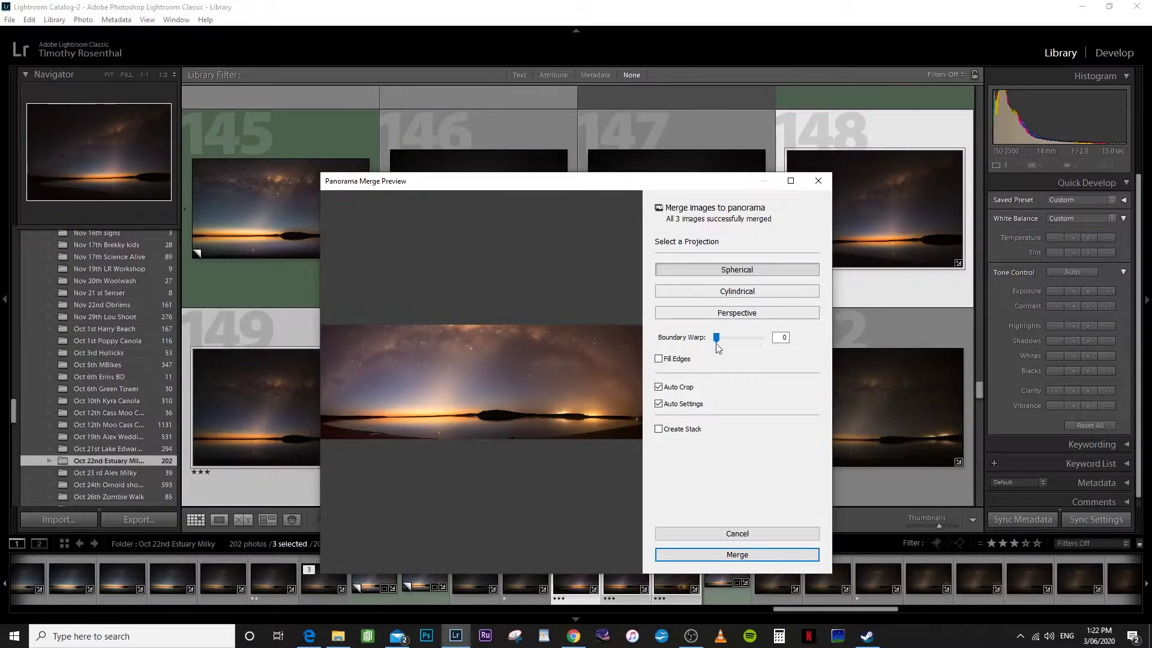
drag(716, 339, 732, 338)
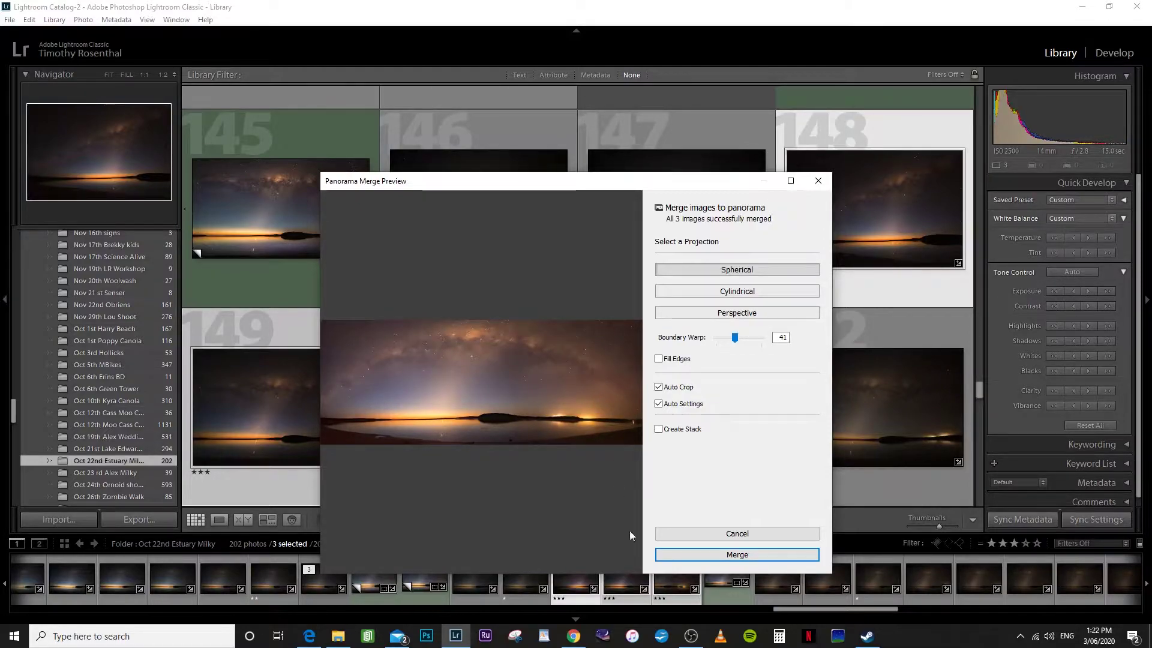
click(737, 555)
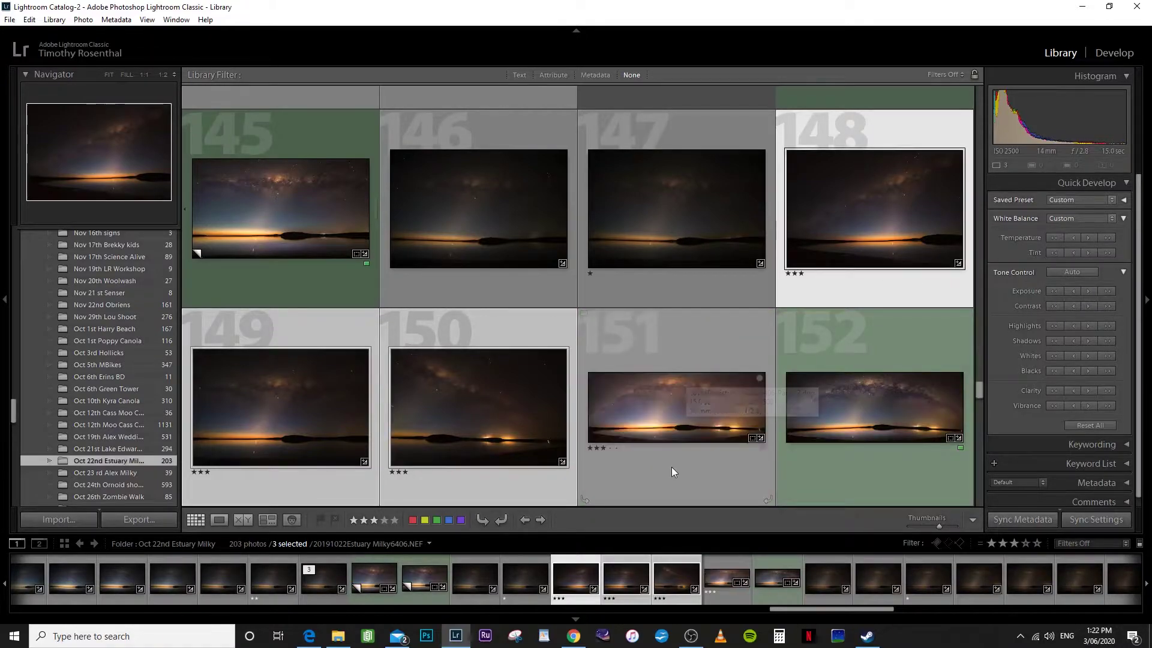
Open the estuary panorama in Develop and lower Exposure from +2.06 to +1.40
double_click(660, 415)
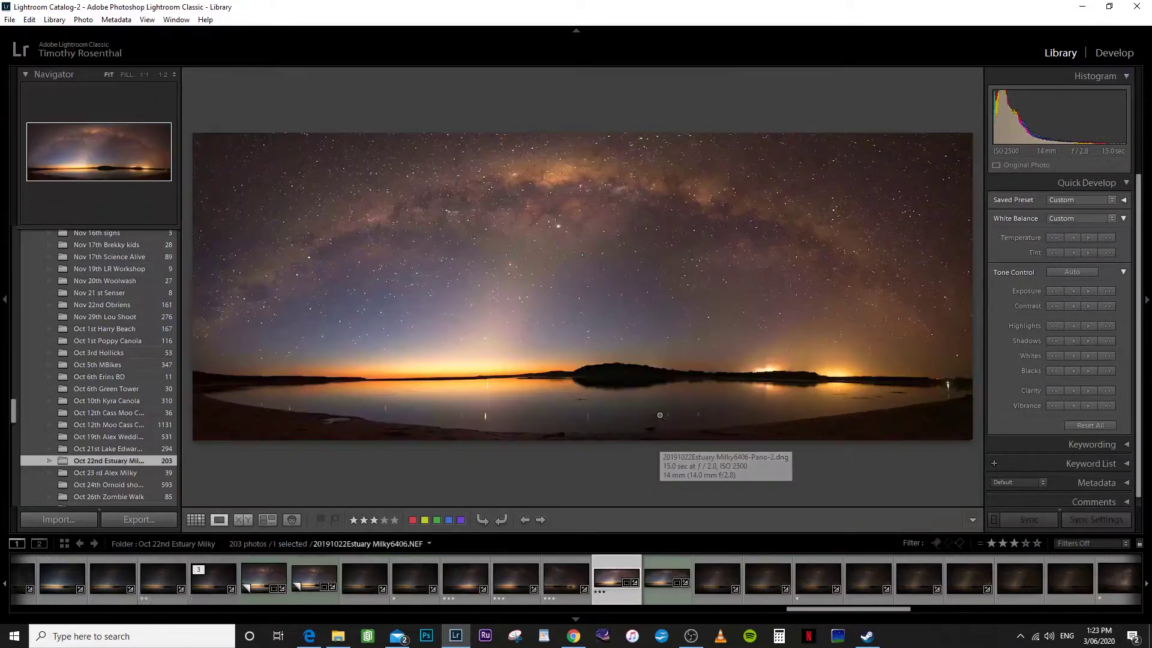
click(1111, 56)
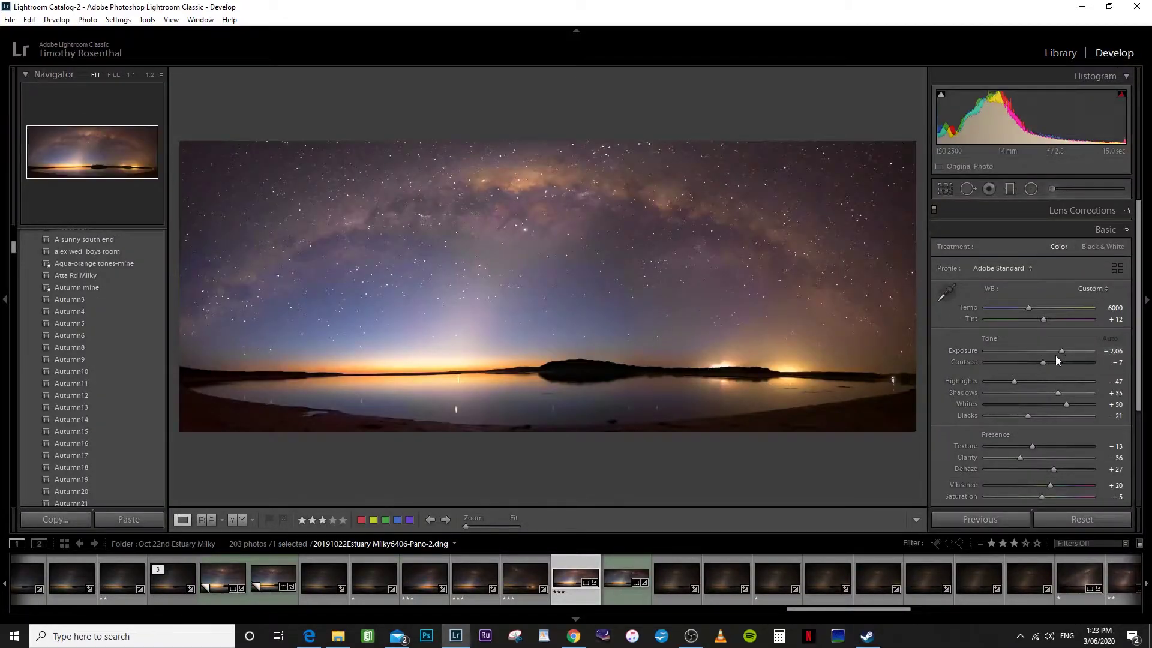
drag(1060, 351, 1053, 351)
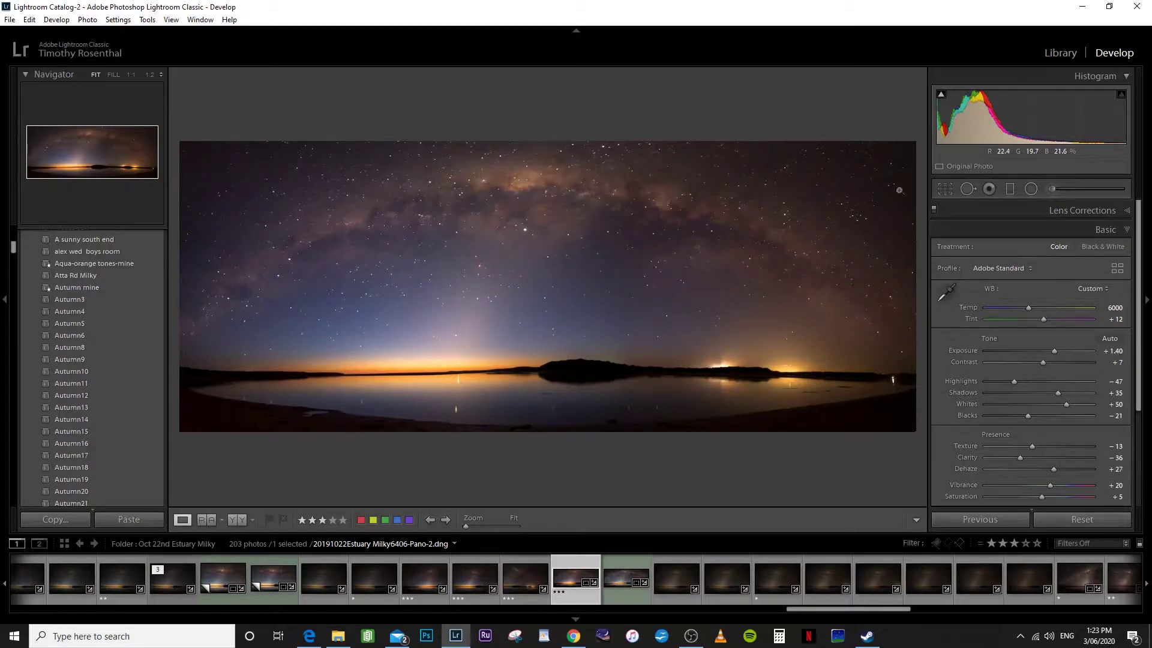
Go back to Library and open the 53-photo May 15th Donavons folder
click(1060, 55)
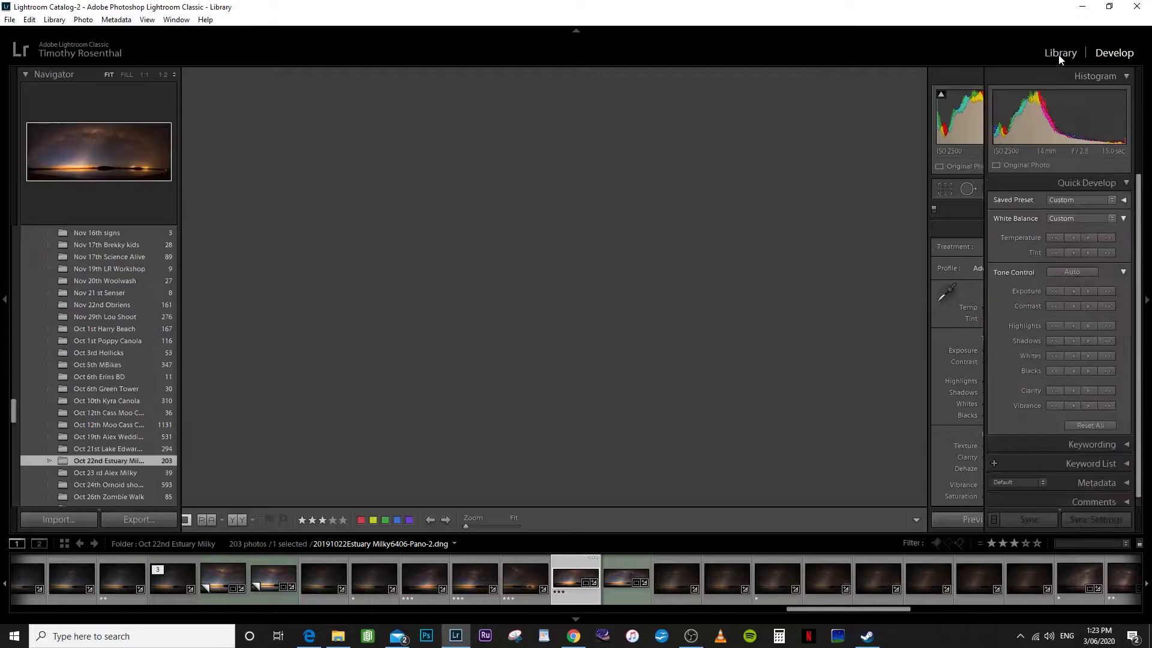
scroll(97, 318, down, 5)
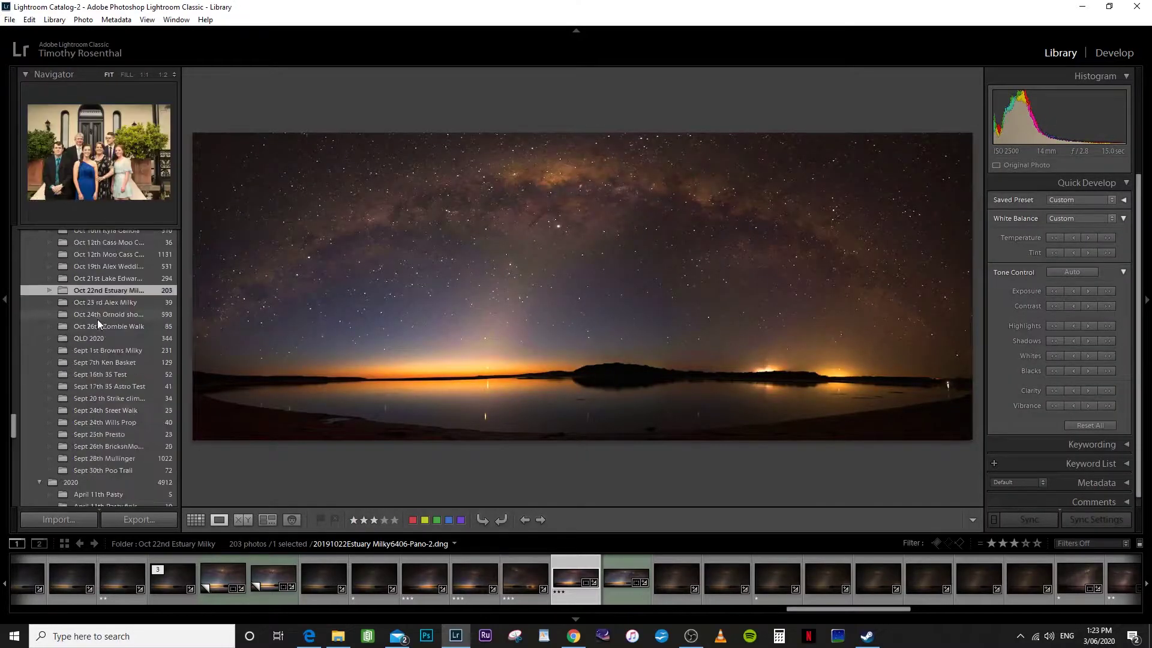
scroll(93, 351, down, 5)
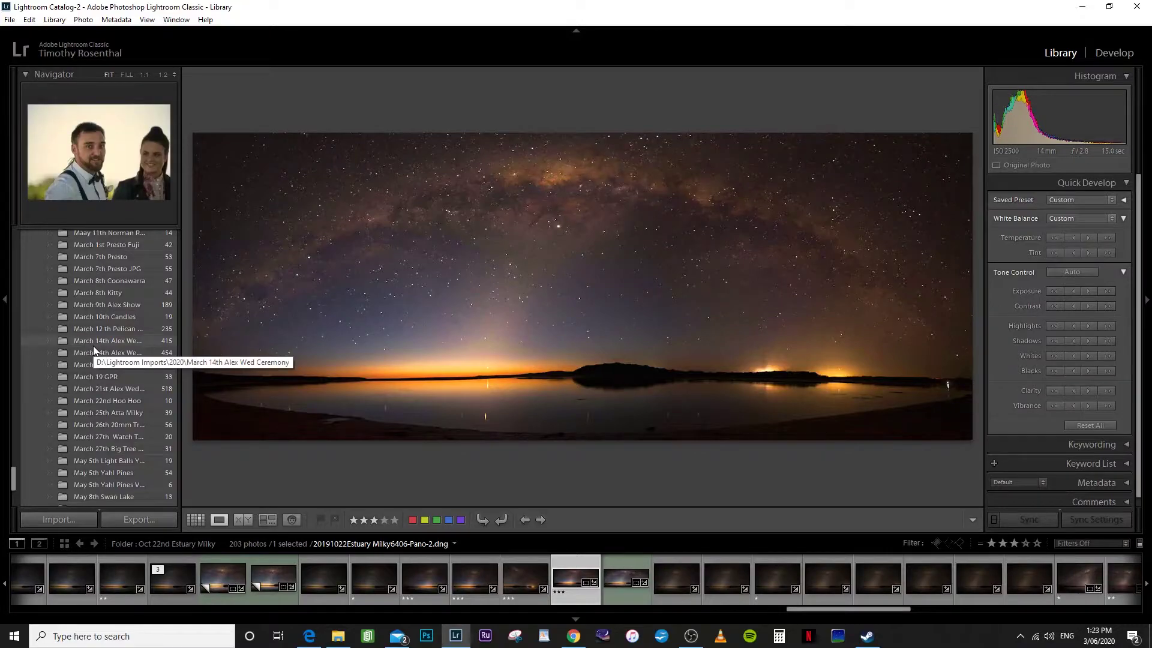
scroll(102, 359, down, 3)
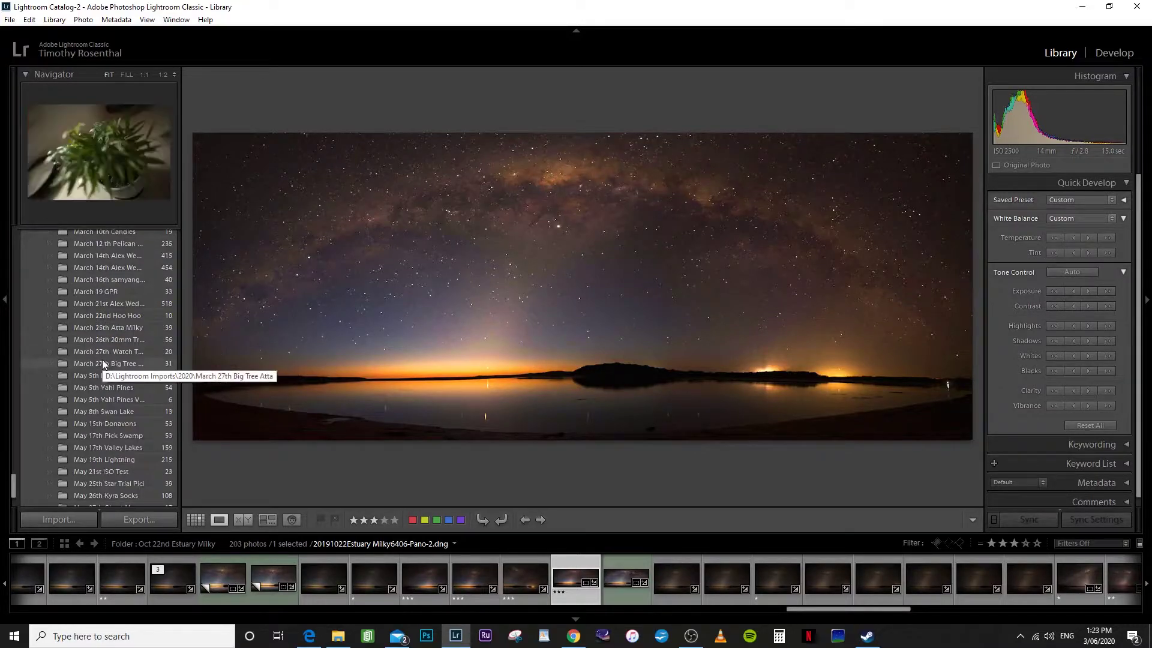
click(106, 422)
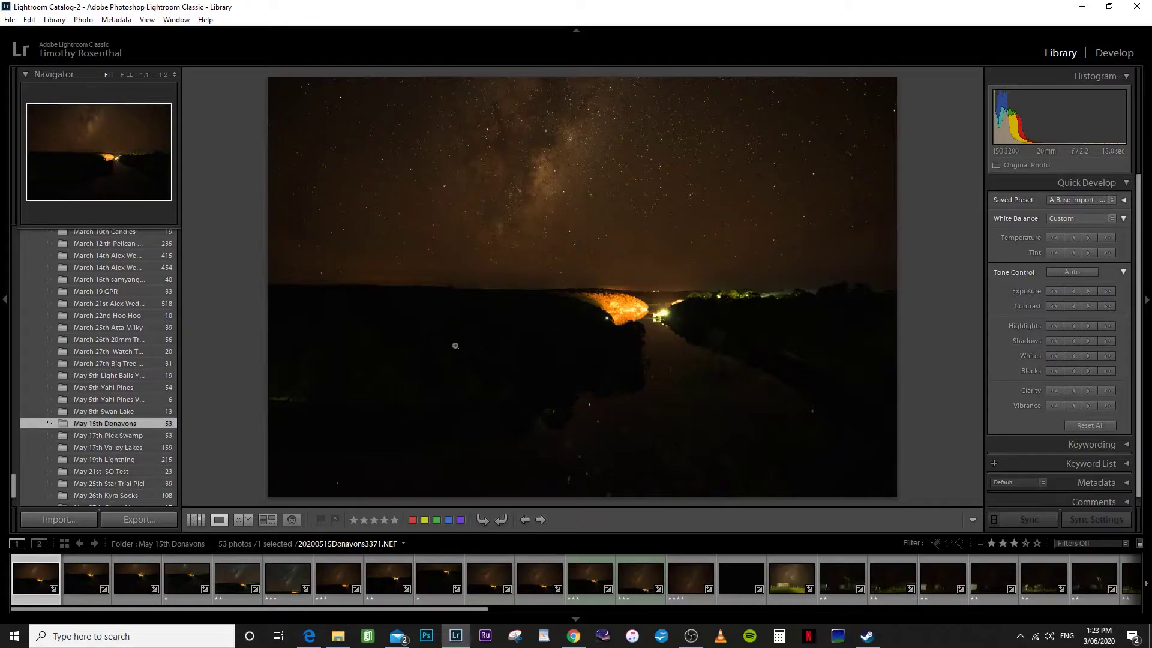
In grid view, select photos 12 and 13, the two vertical river shots
click(195, 519)
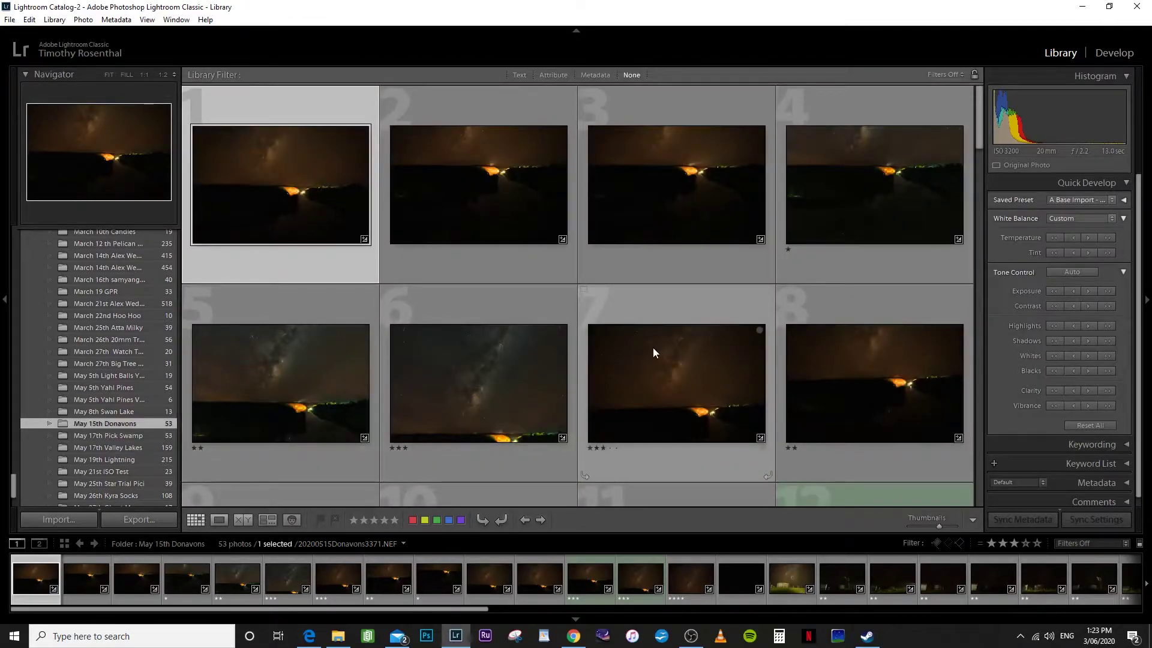
scroll(653, 352, down, 4)
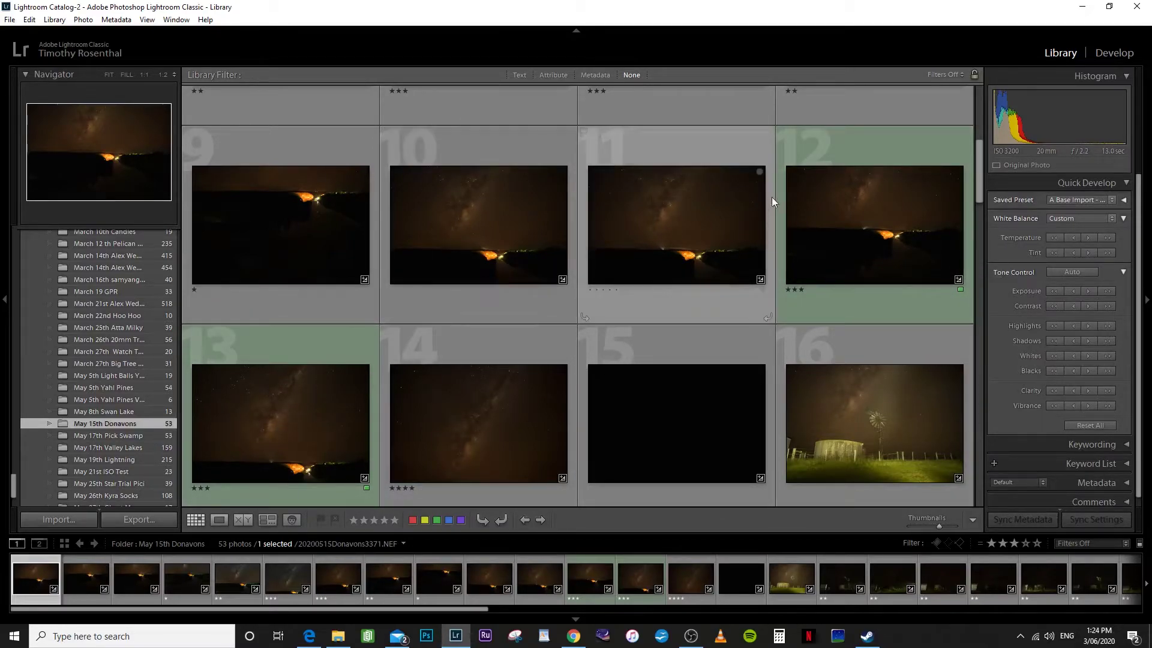
click(851, 146)
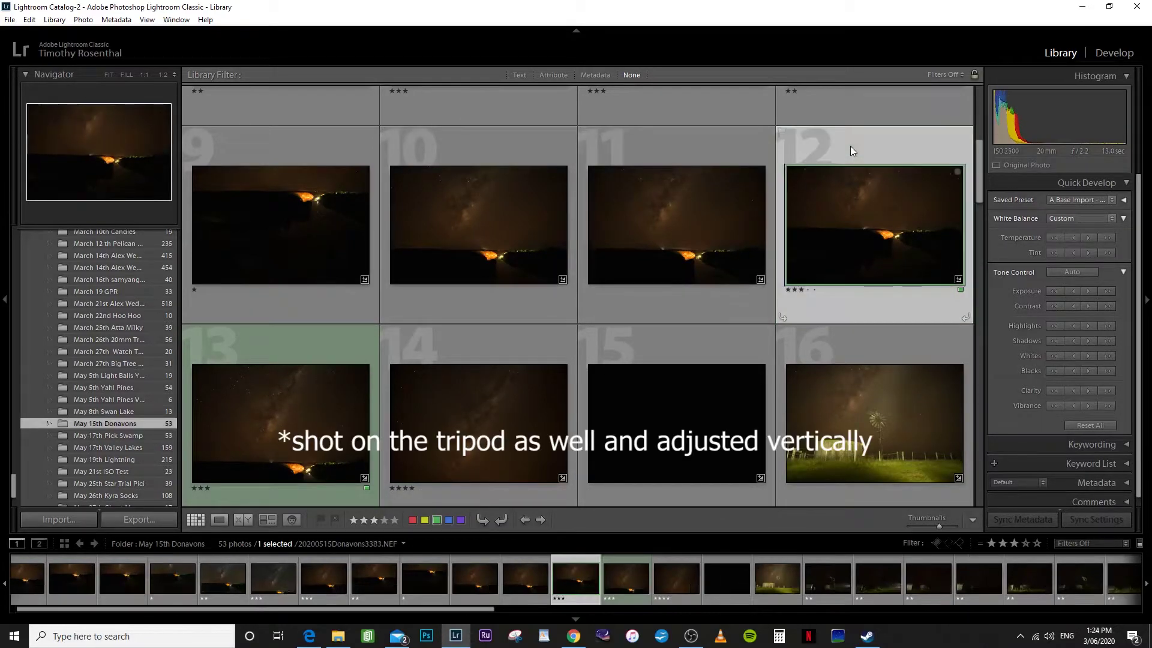
ctrl+click(300, 341)
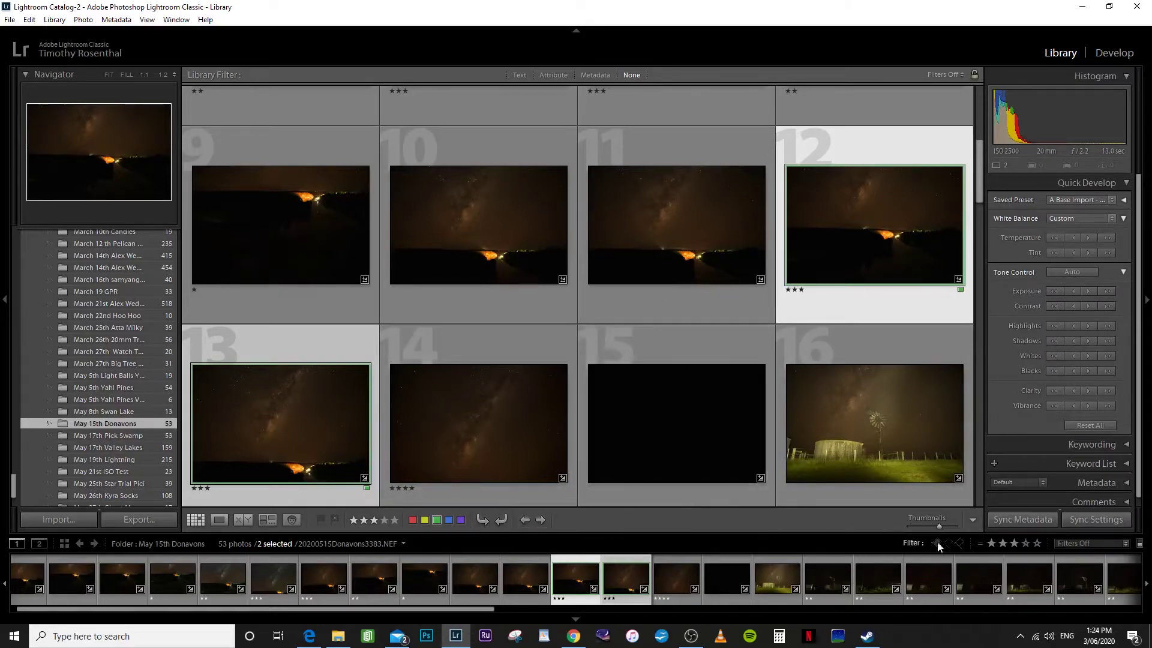
Enable the toolbar rotate buttons and rotate photos 12 and 13 clockwise into portrait
click(973, 520)
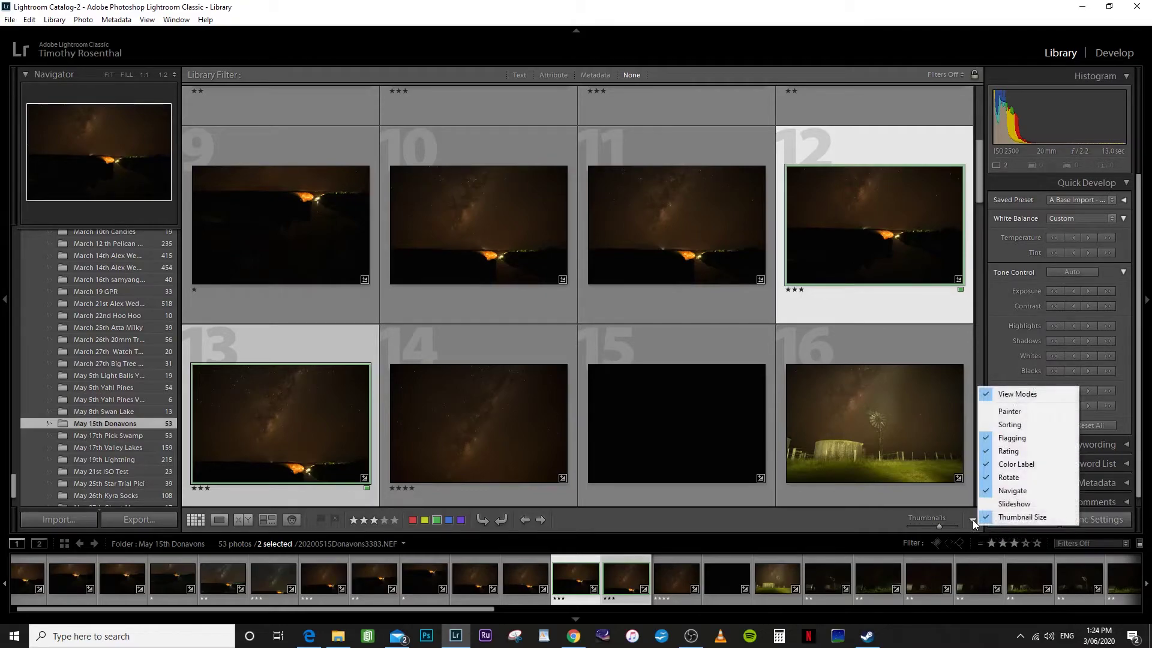
click(991, 480)
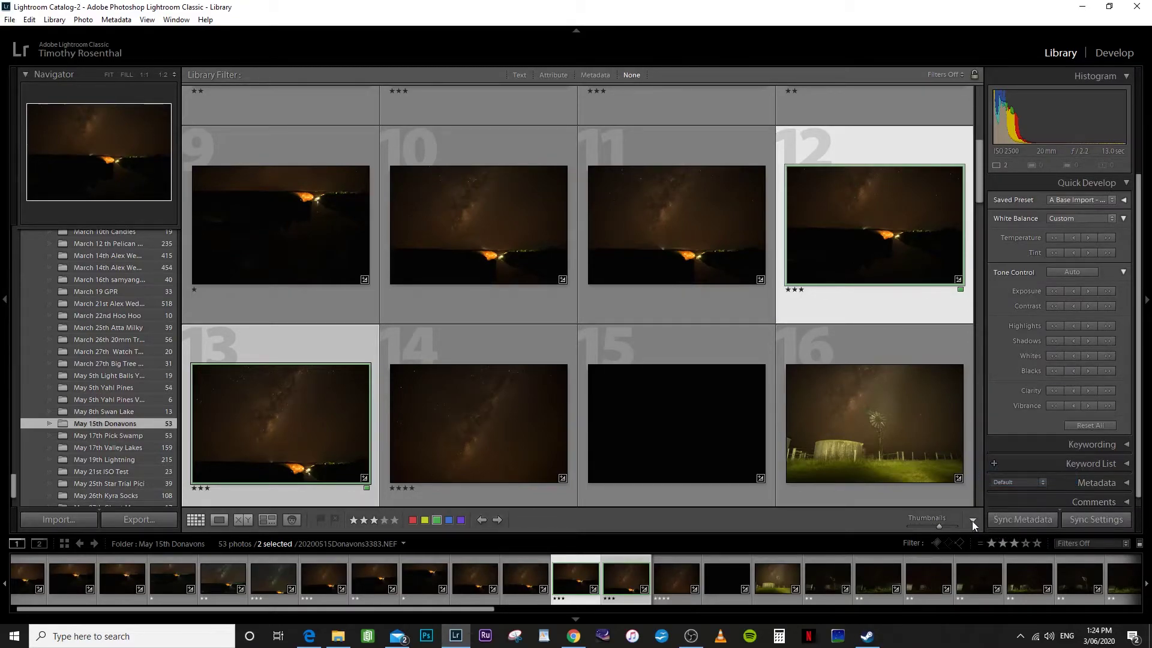
click(972, 521)
click(1009, 478)
click(501, 520)
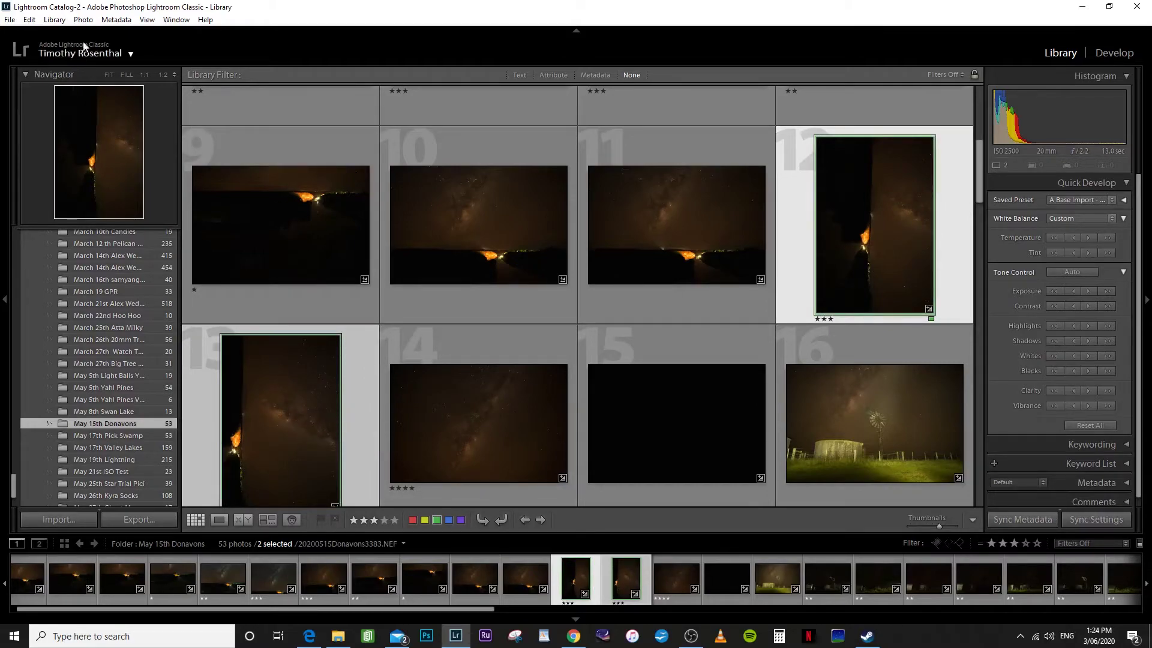
Start a panorama merge of the two rotated photos to see the preview
click(82, 20)
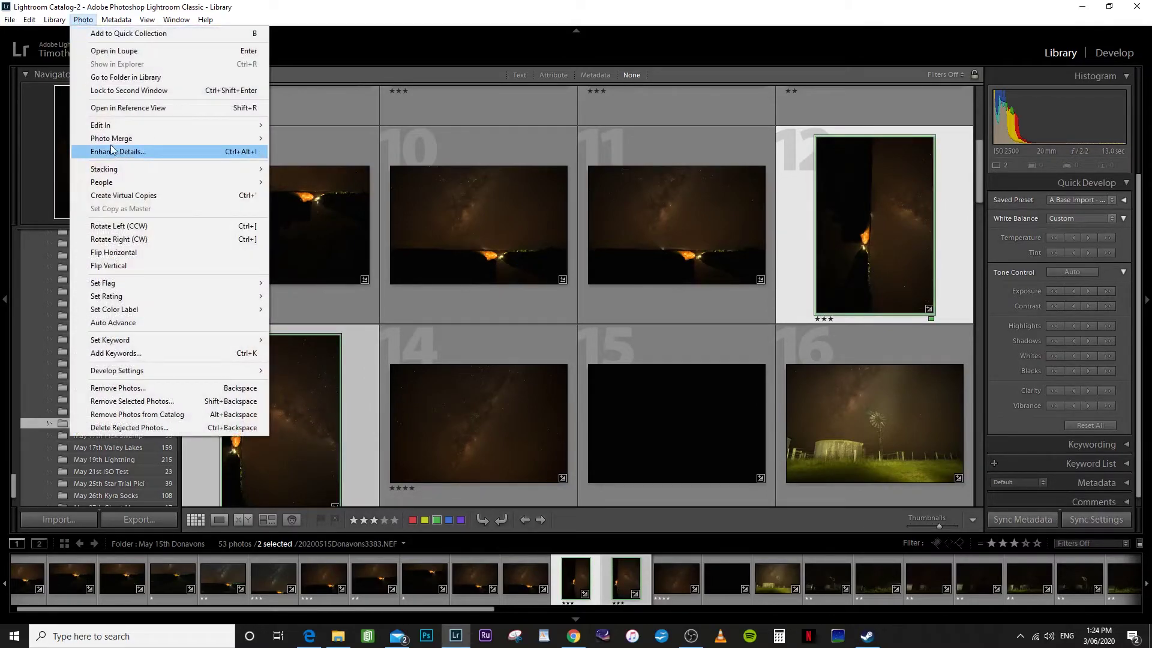
mouse_move(105, 138)
click(298, 153)
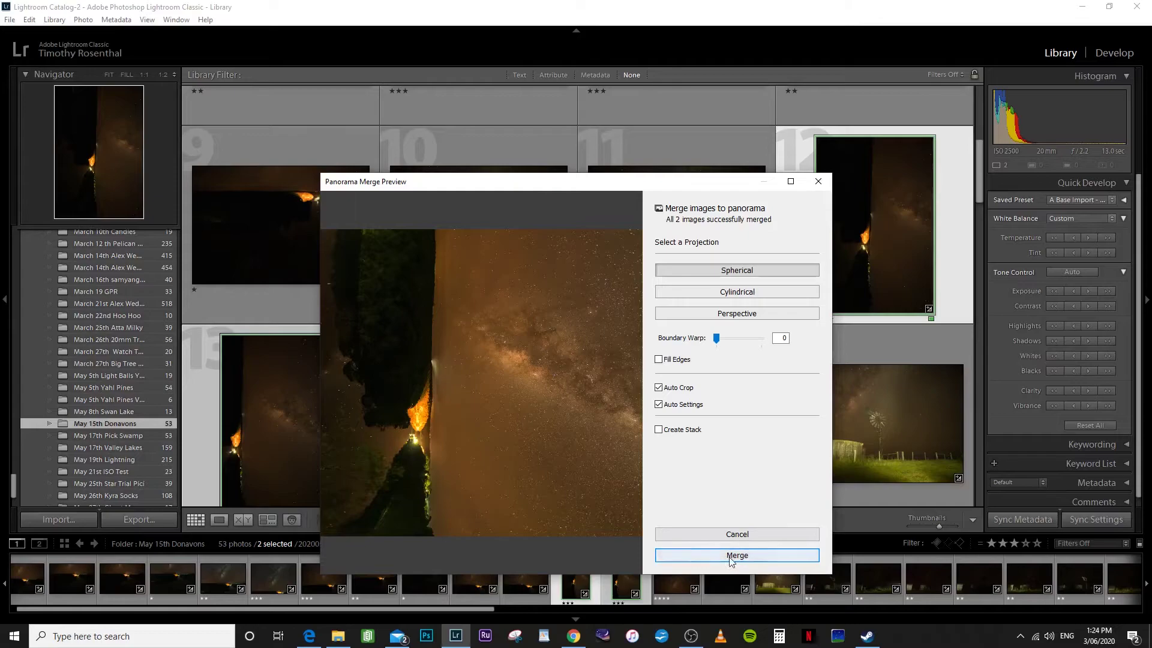
Create 20200515Donavons3383-Pano.dng, view it alone and rotate it counter-clockwise upright
click(734, 556)
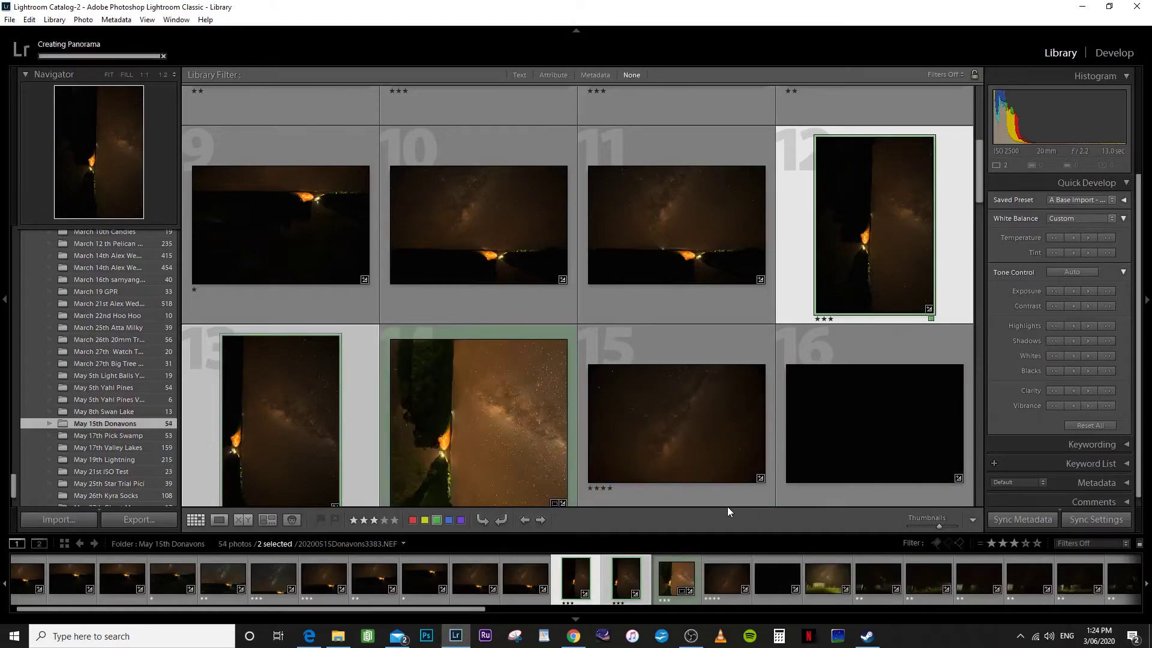
double_click(492, 440)
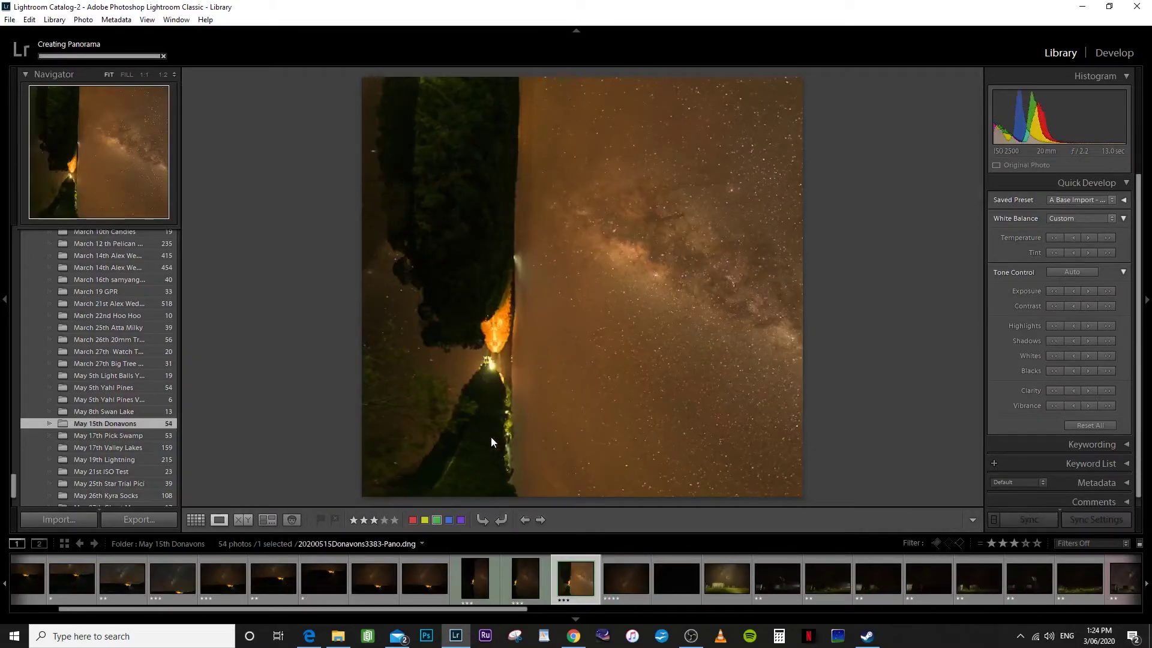
click(479, 522)
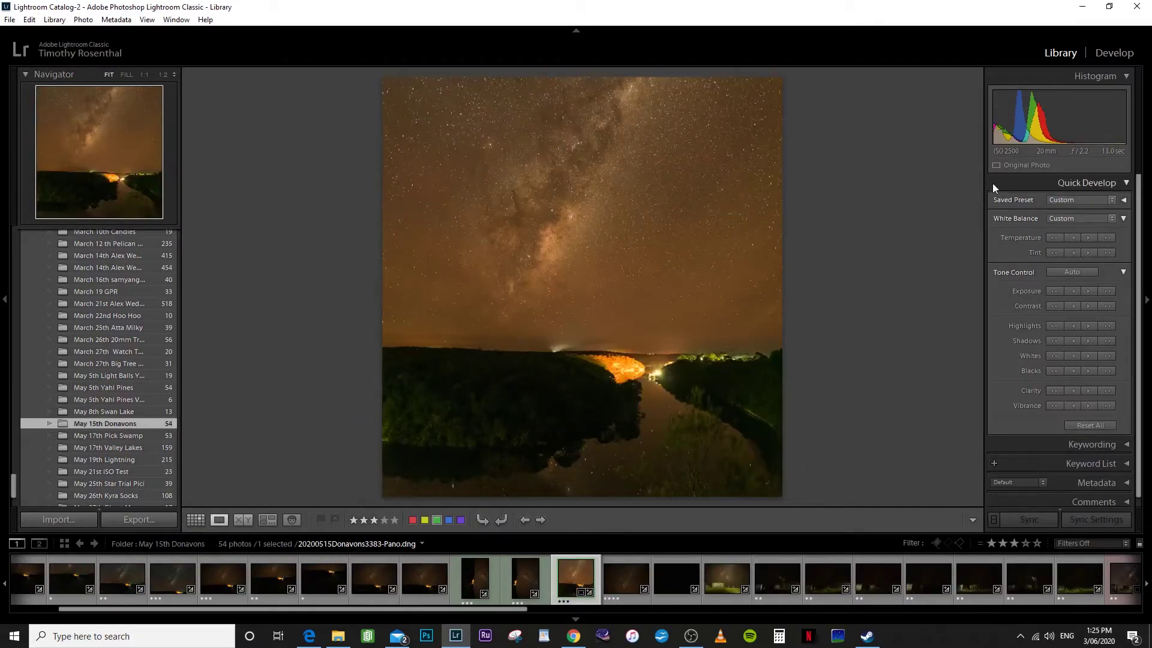
In Develop, crop the panorama inside its warped edges and straighten it to -1.81
click(1111, 55)
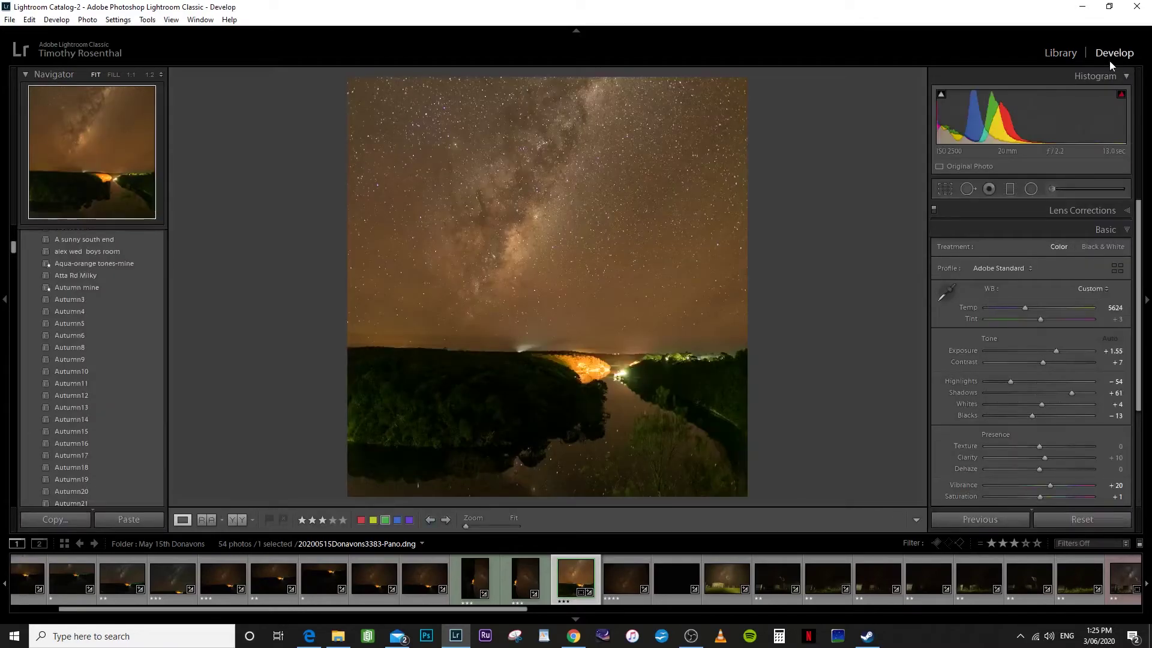
click(945, 189)
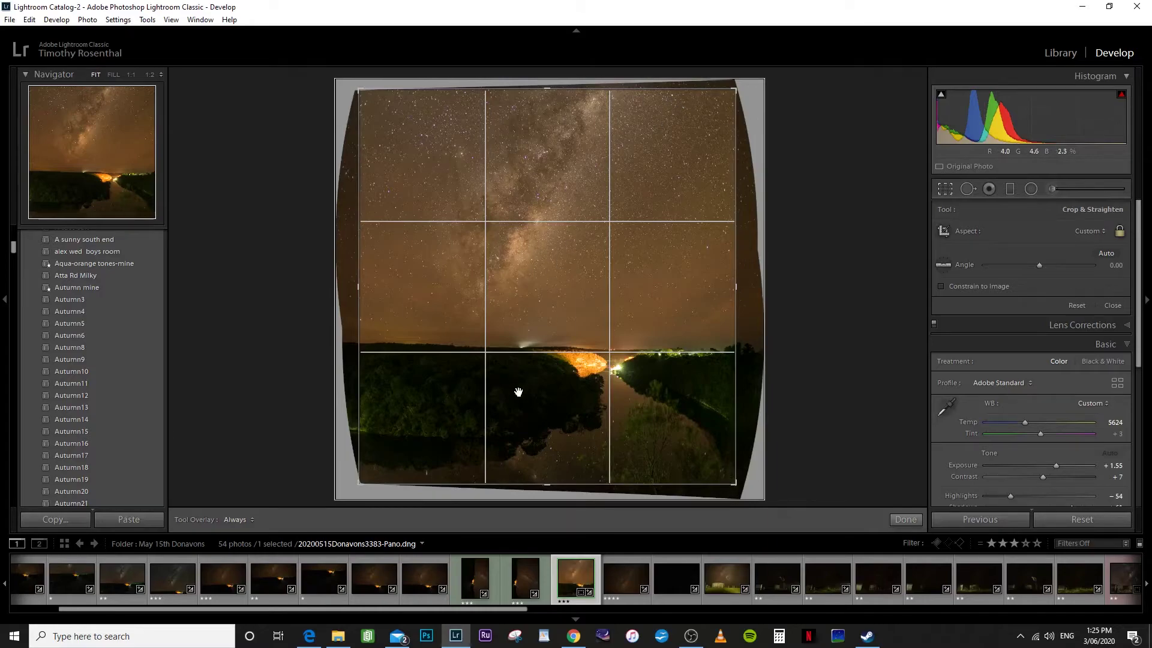
drag(540, 486, 540, 482)
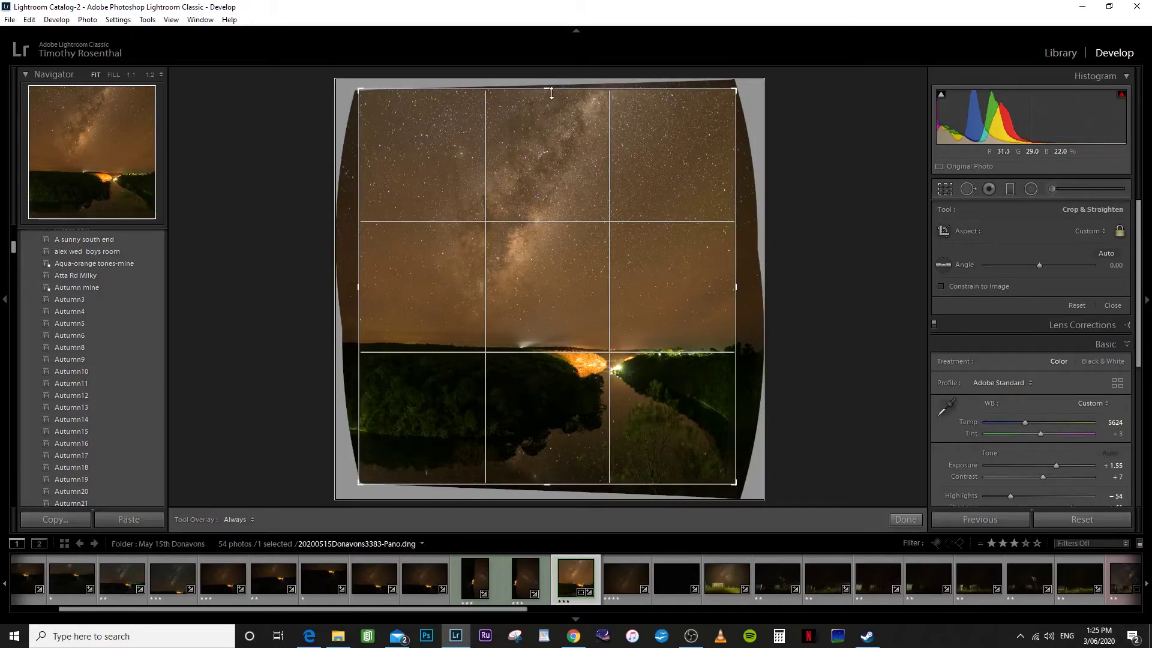
drag(551, 92, 551, 95)
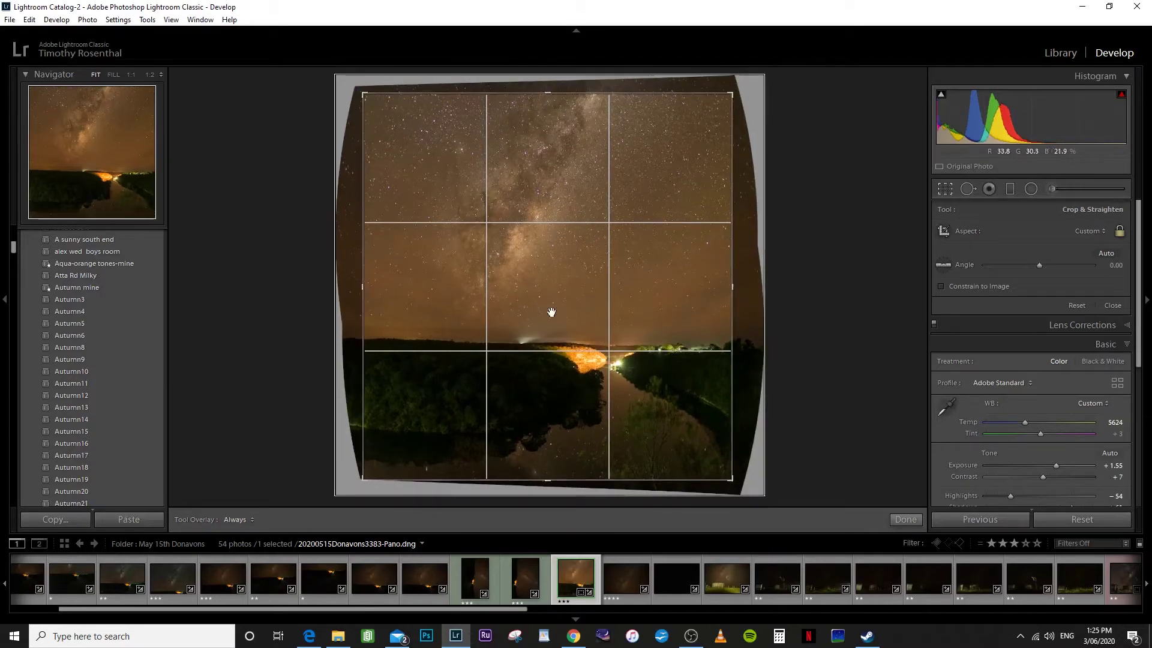
drag(551, 477, 548, 473)
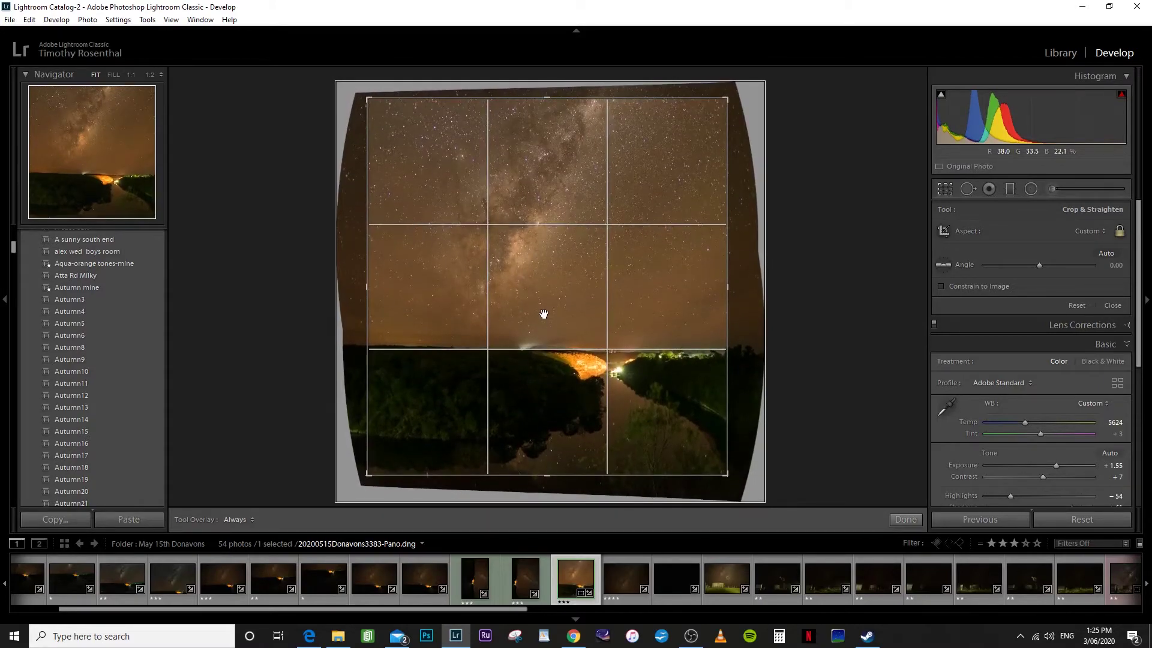
drag(833, 343, 833, 335)
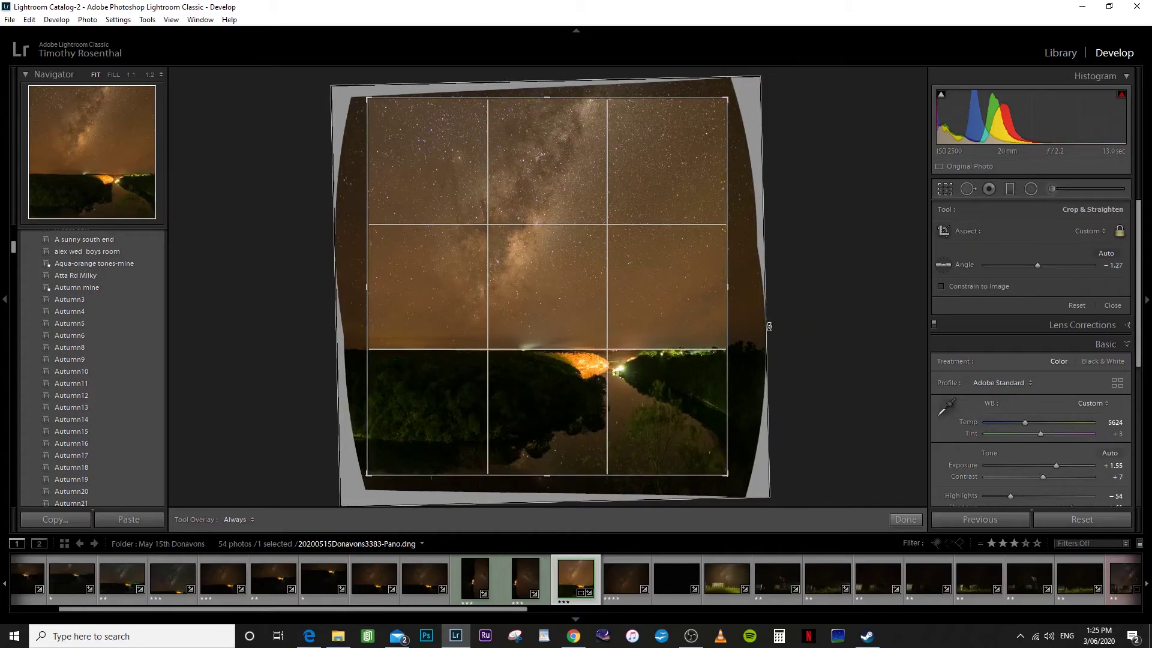
drag(803, 332, 803, 331)
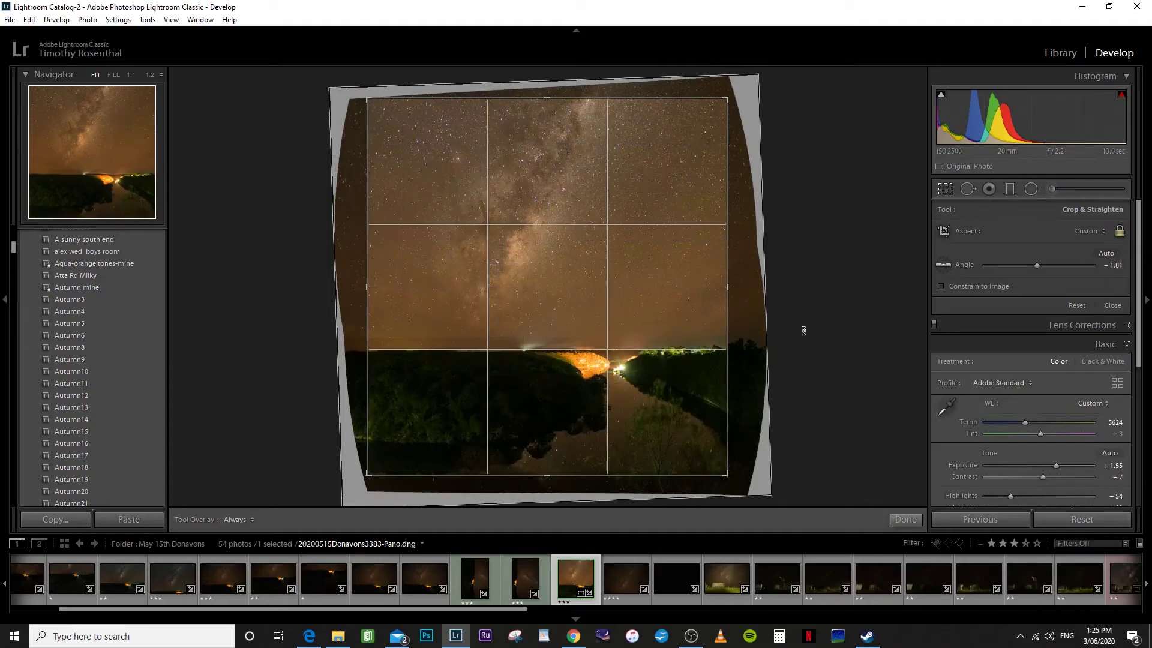
Apply the crop, then lower Exposure to +1.24 and cool Temp to 4809
click(902, 518)
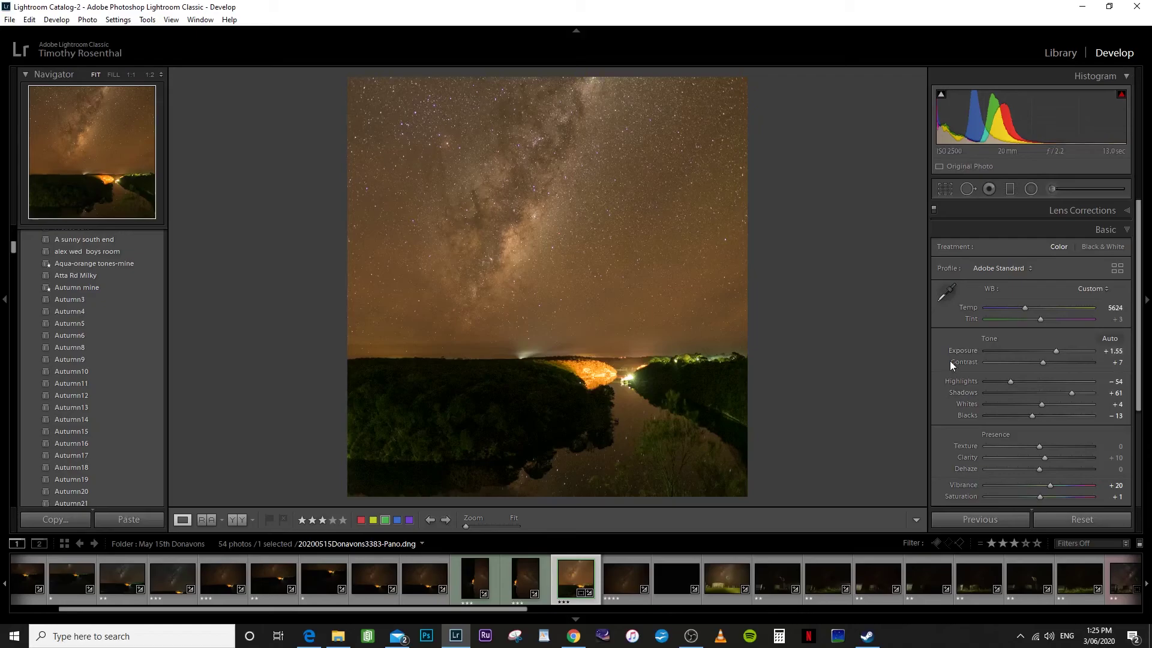
drag(1057, 352, 1053, 352)
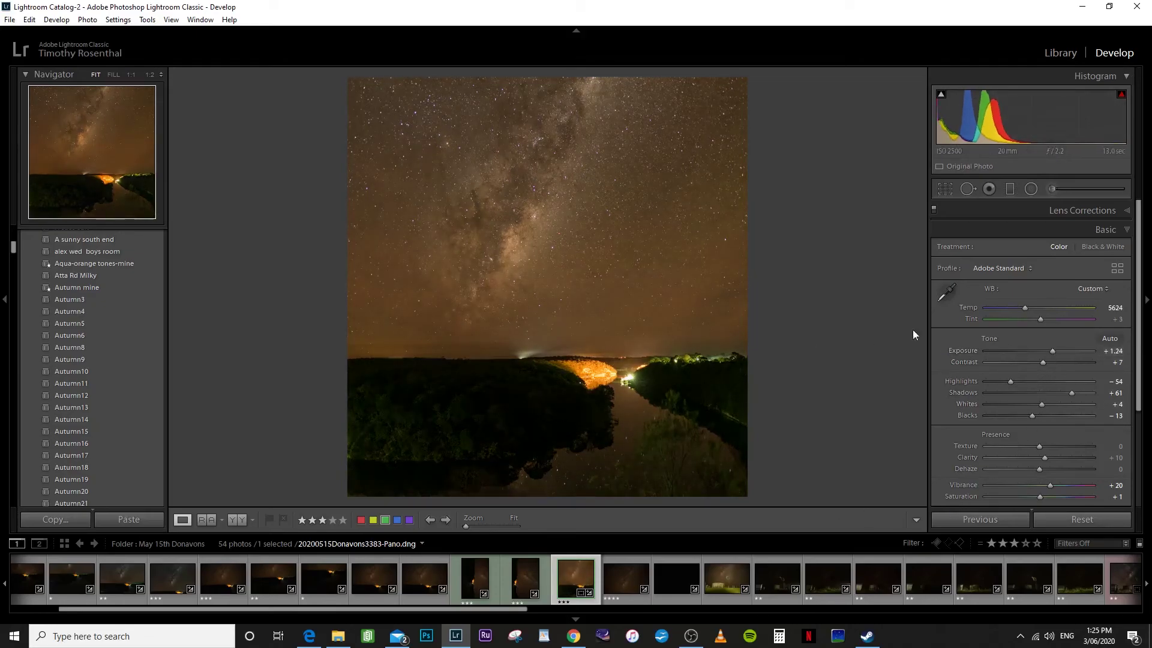
drag(1025, 307, 1017, 306)
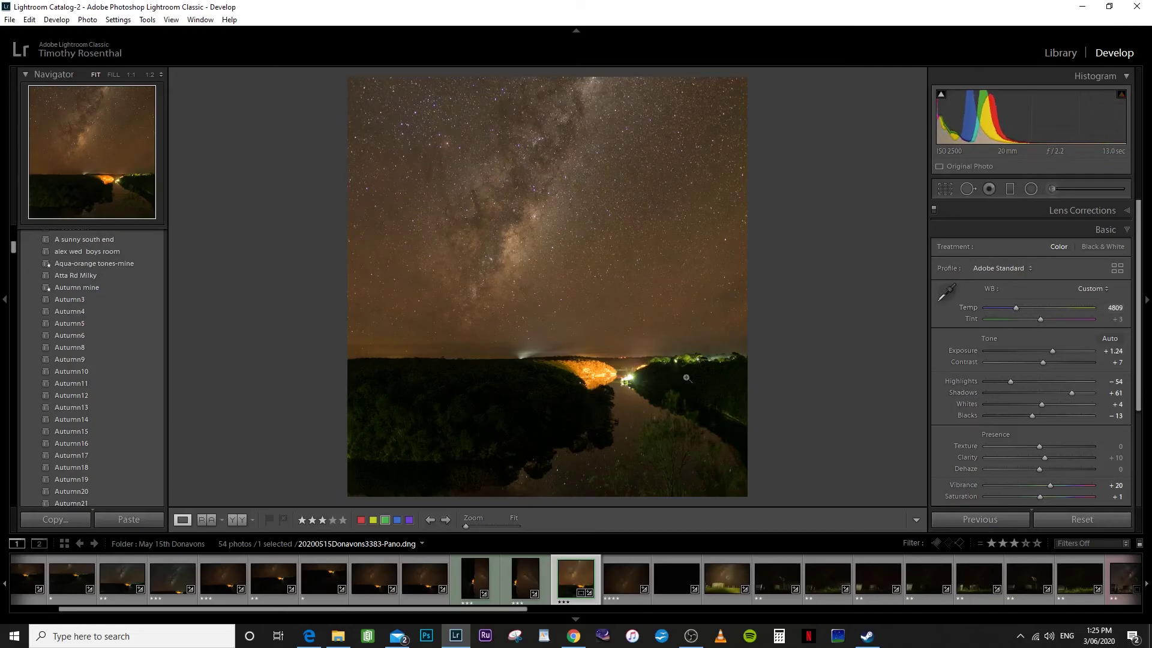